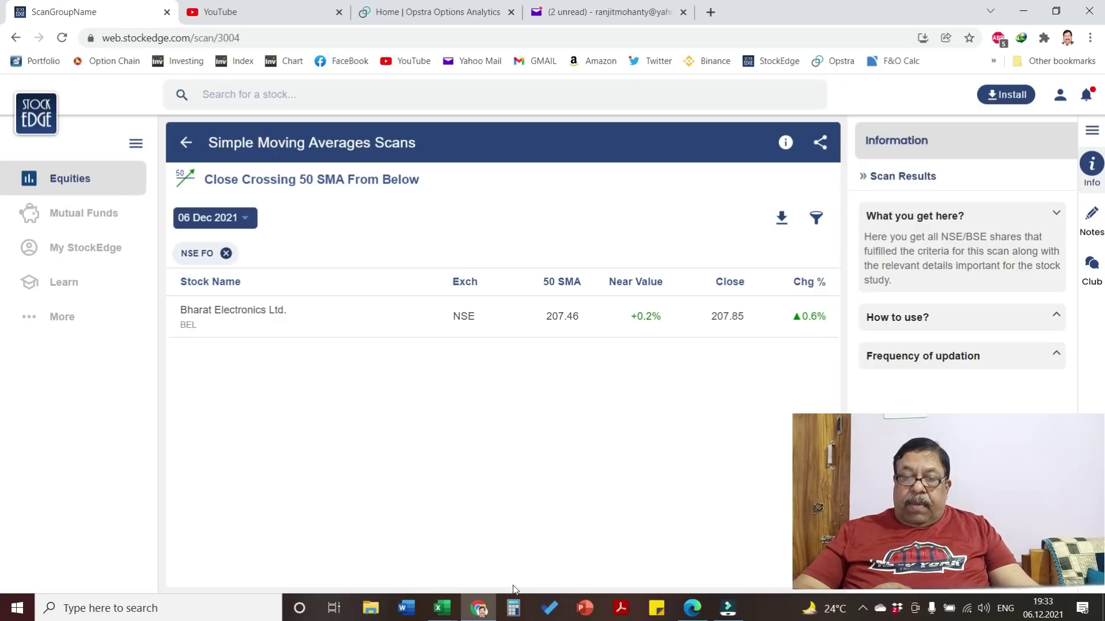
Switch to TradingView and load the BHARAT ELECTRONICS (BEL) stock chart from NSE
click(684, 609)
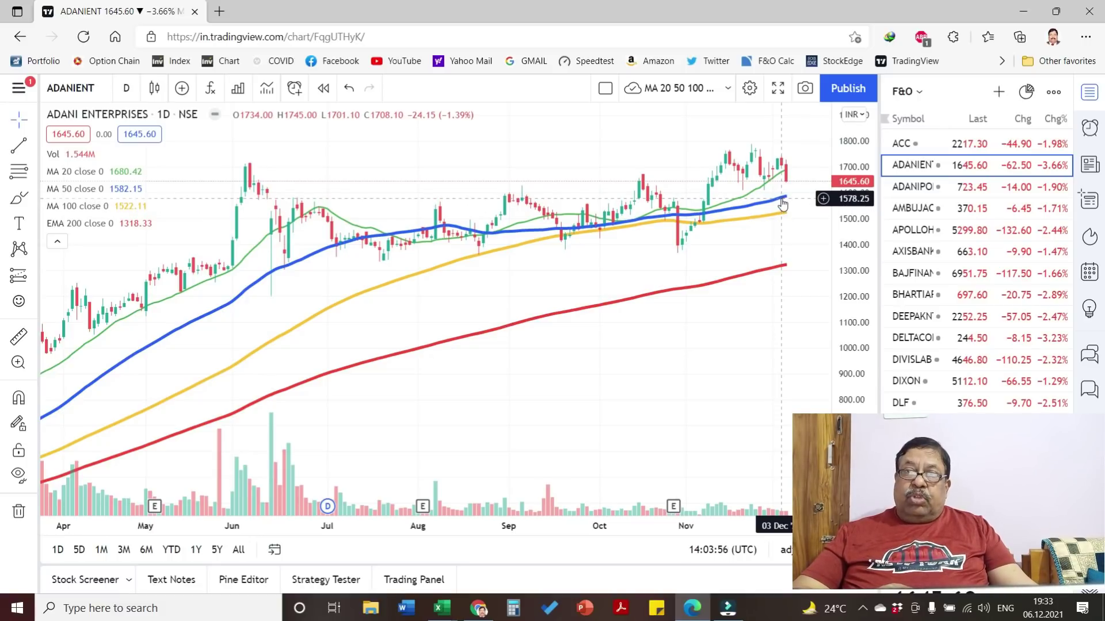
click(100, 88)
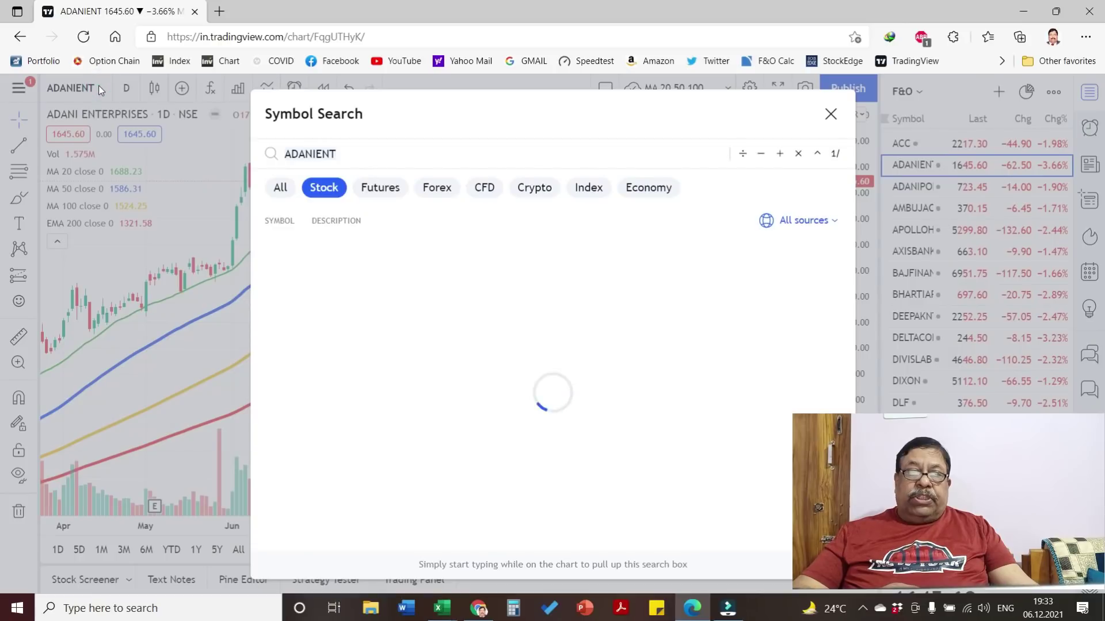
text(B)
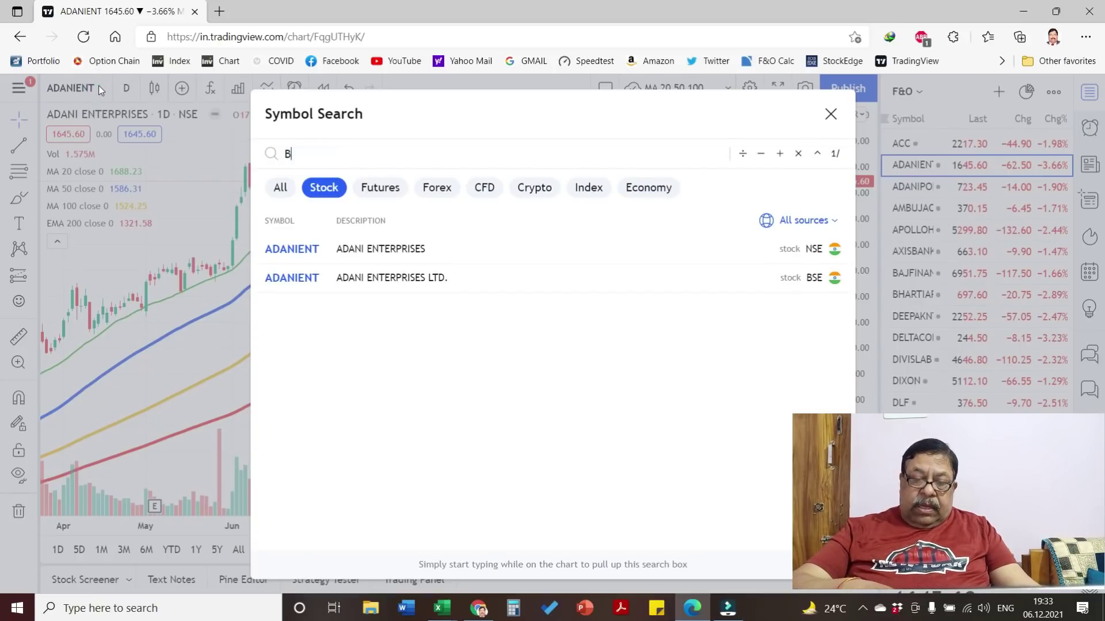
text(E)
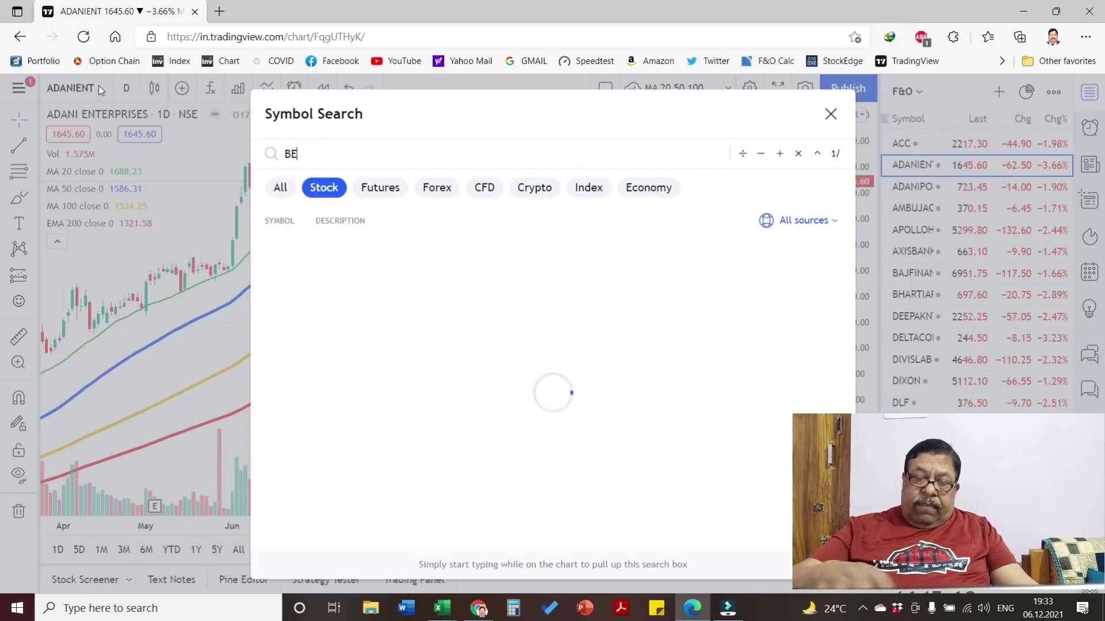
text(L)
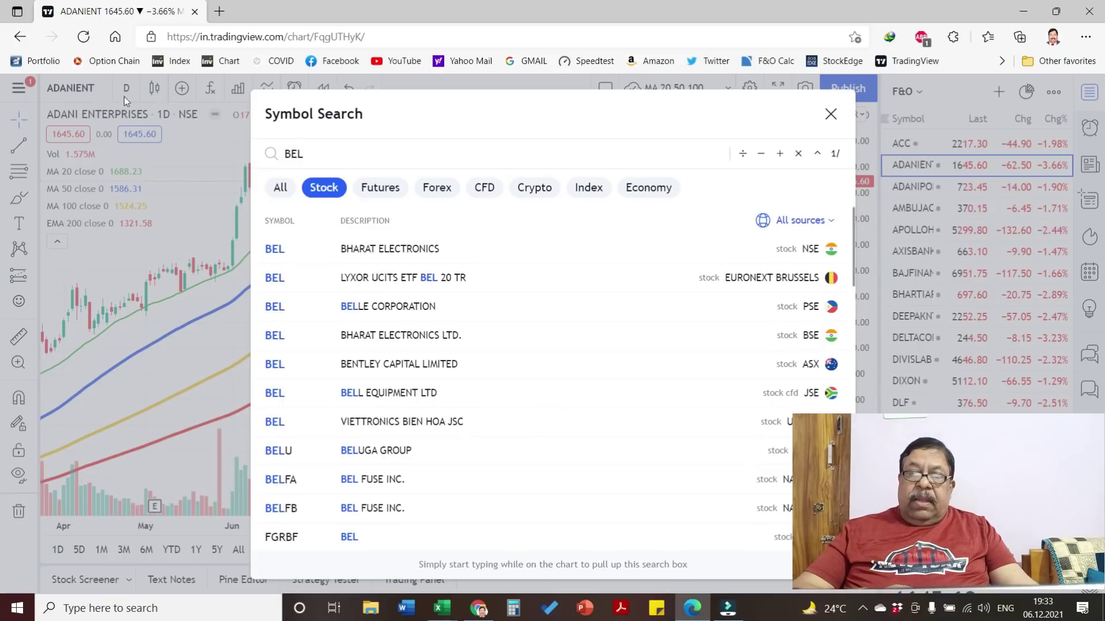
click(364, 254)
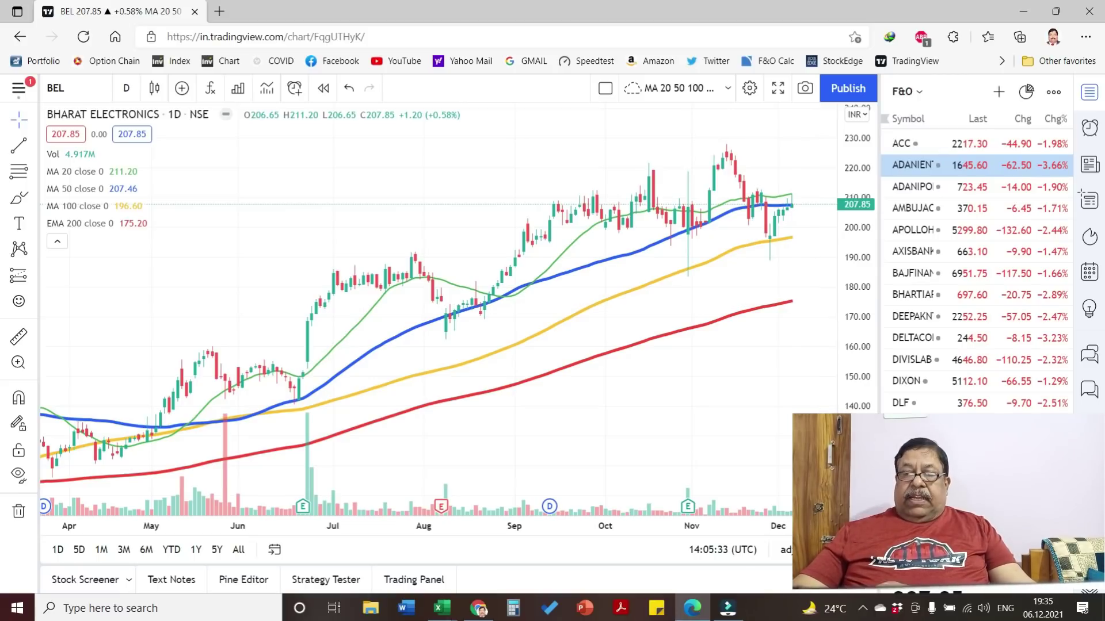
Switch to Opstra Options Analytics, start the Options Strategy Builder and choose BEL as the stock
click(487, 609)
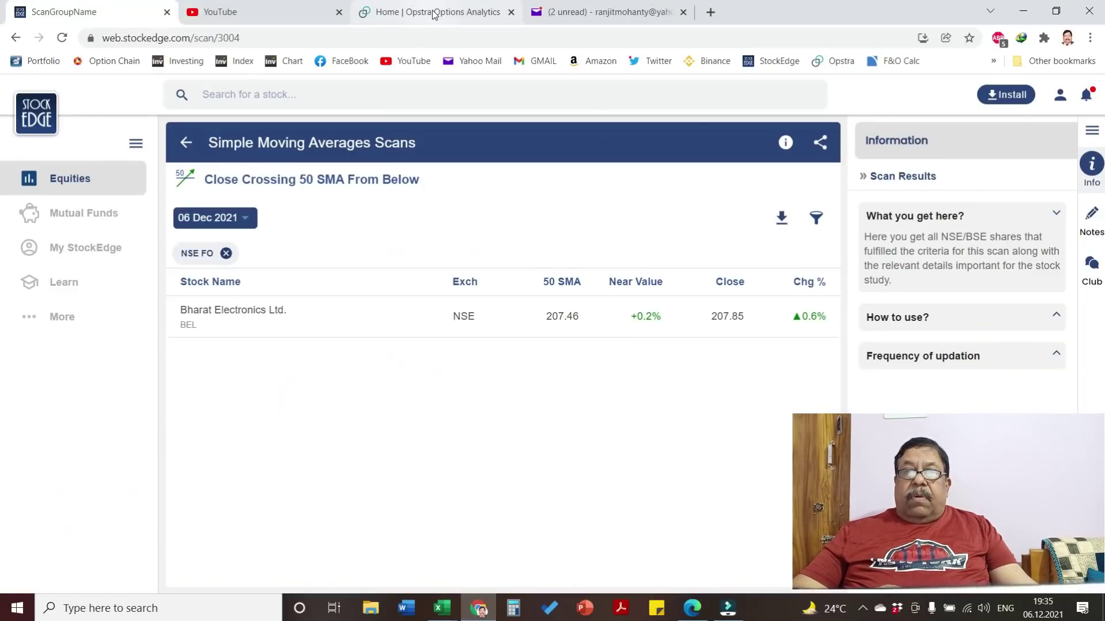
click(408, 8)
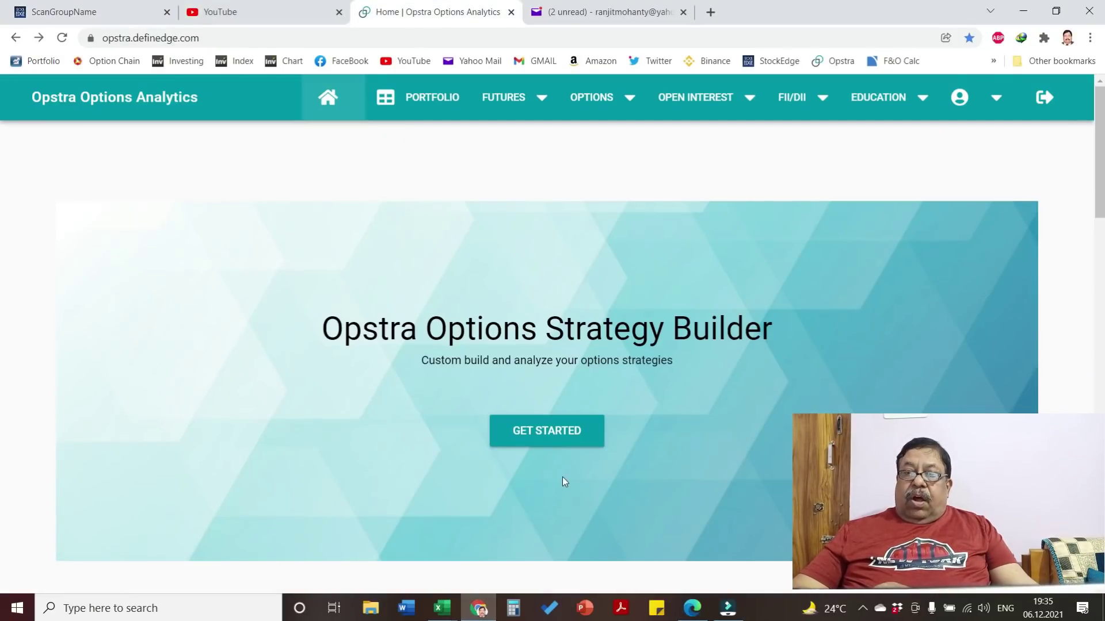
click(541, 433)
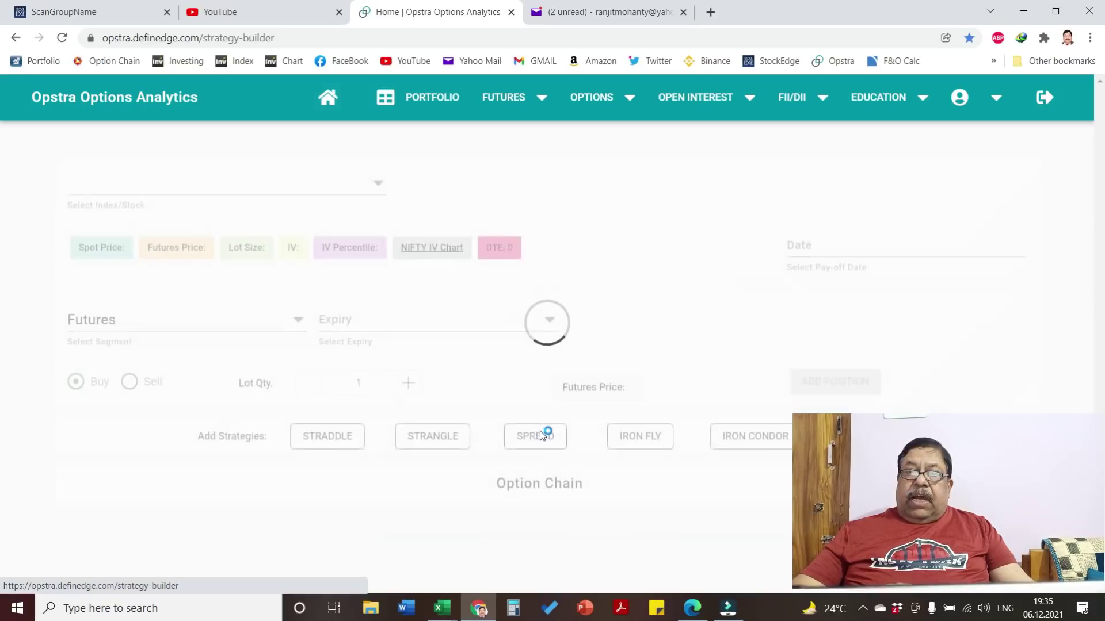
click(146, 189)
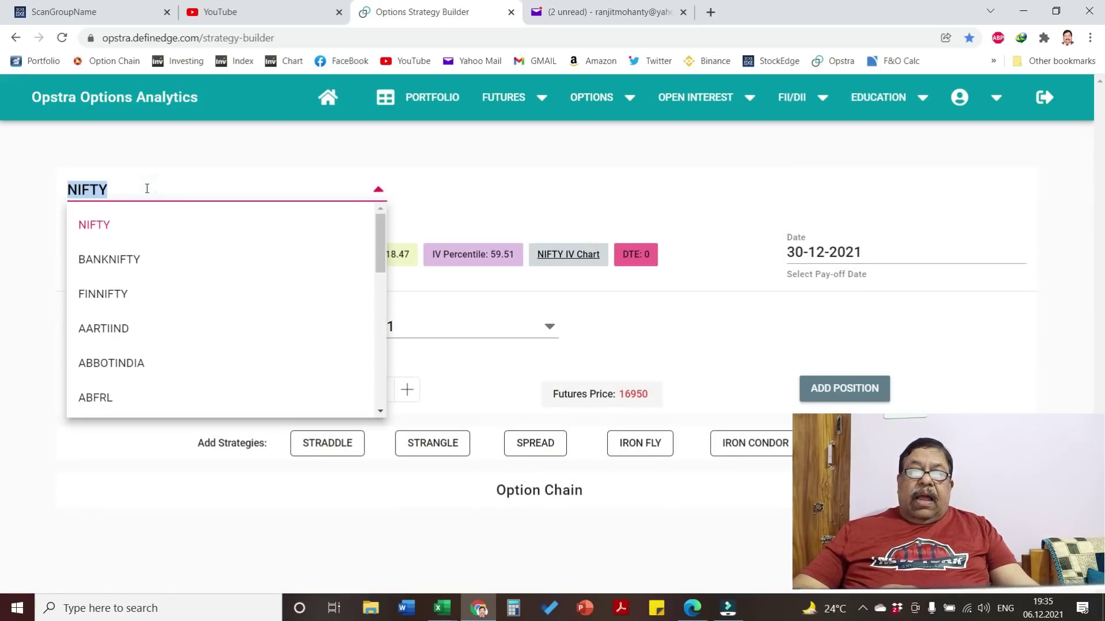
text(BEL)
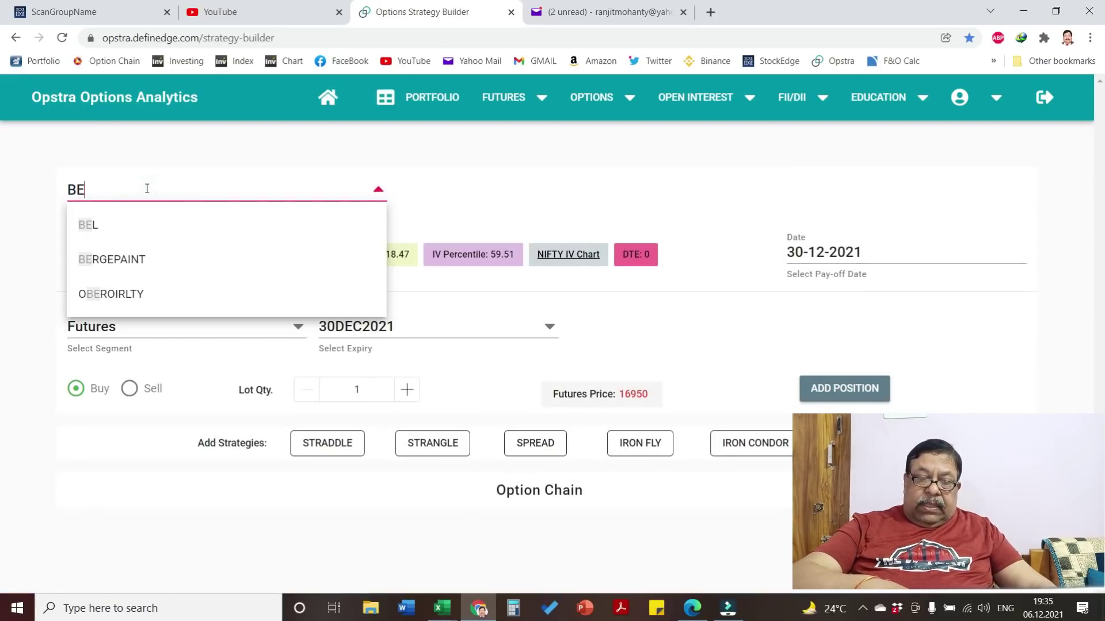
click(91, 225)
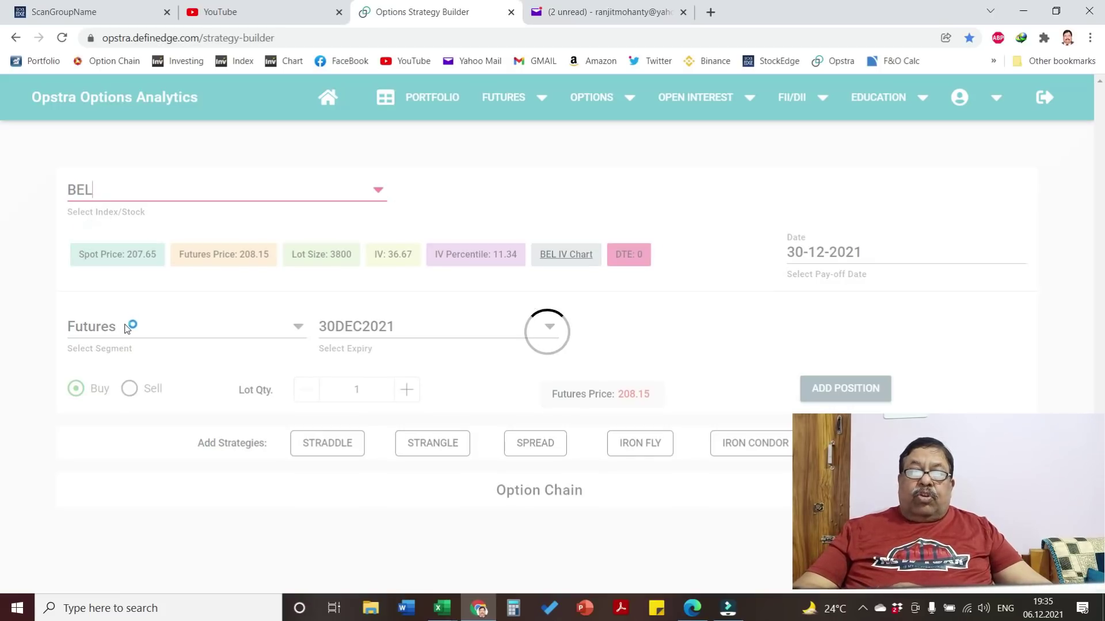
Set the position's segment to Options with a 210 strike and PE as the option type
click(126, 326)
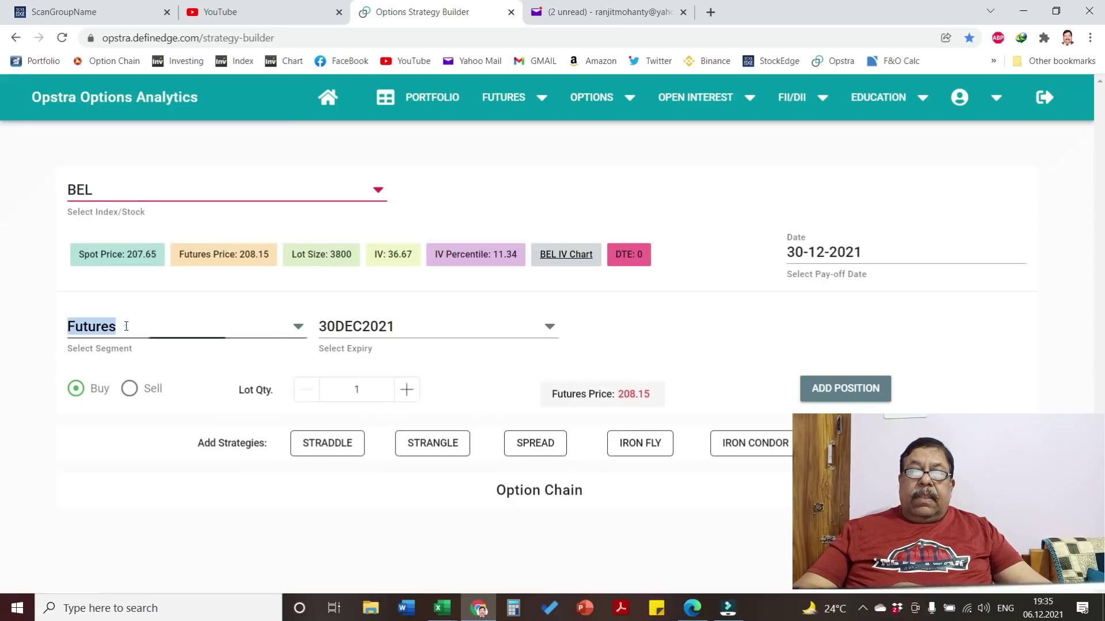
click(98, 405)
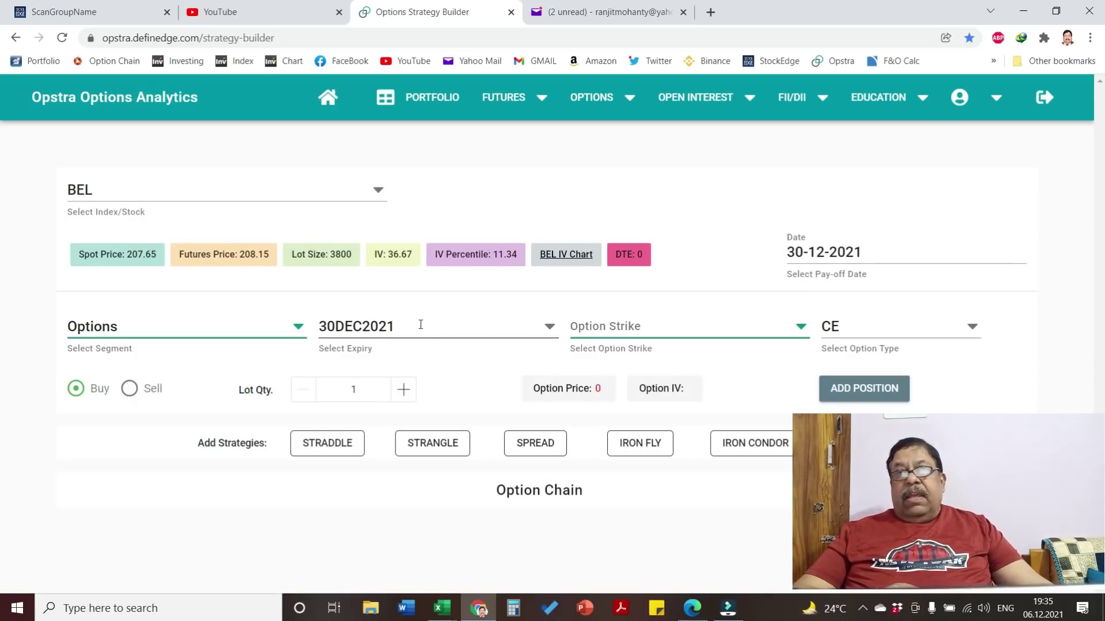
click(654, 325)
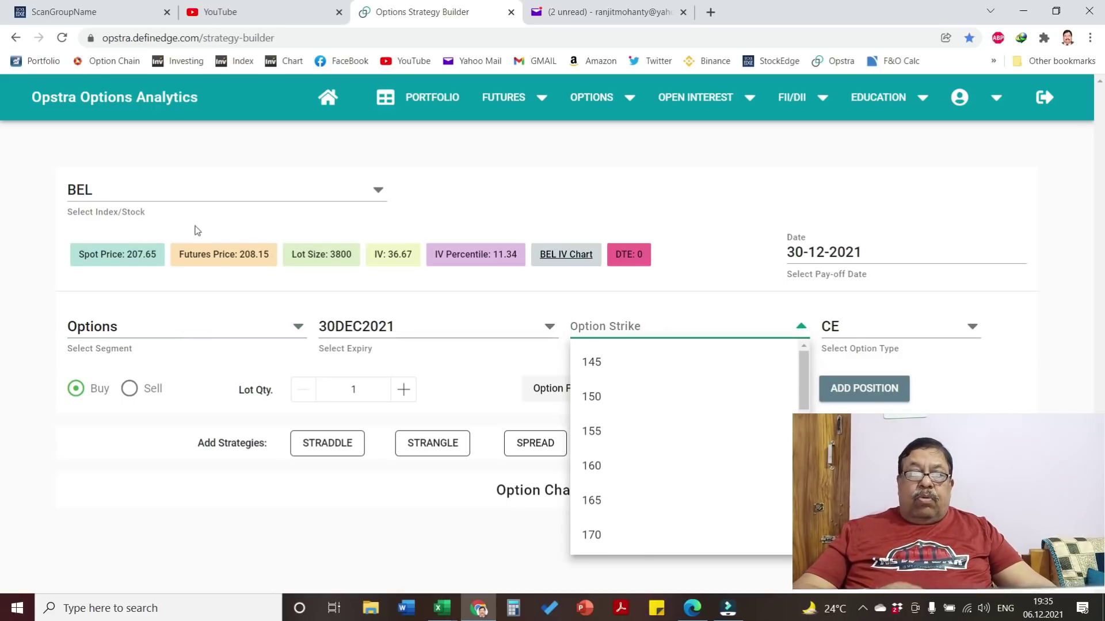
click(127, 268)
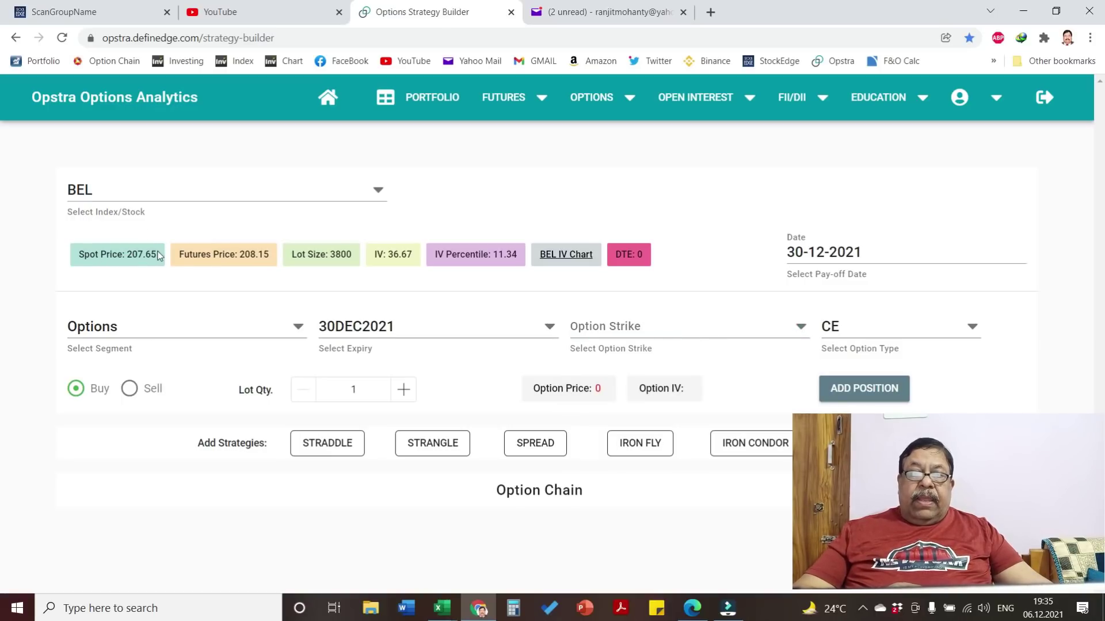
click(603, 329)
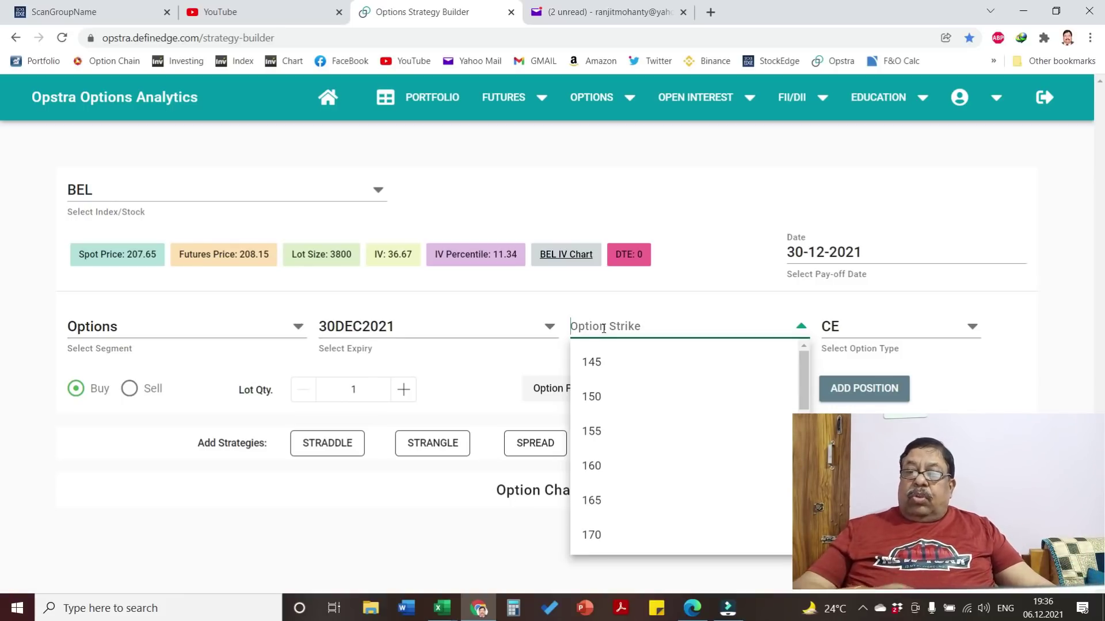
text(210)
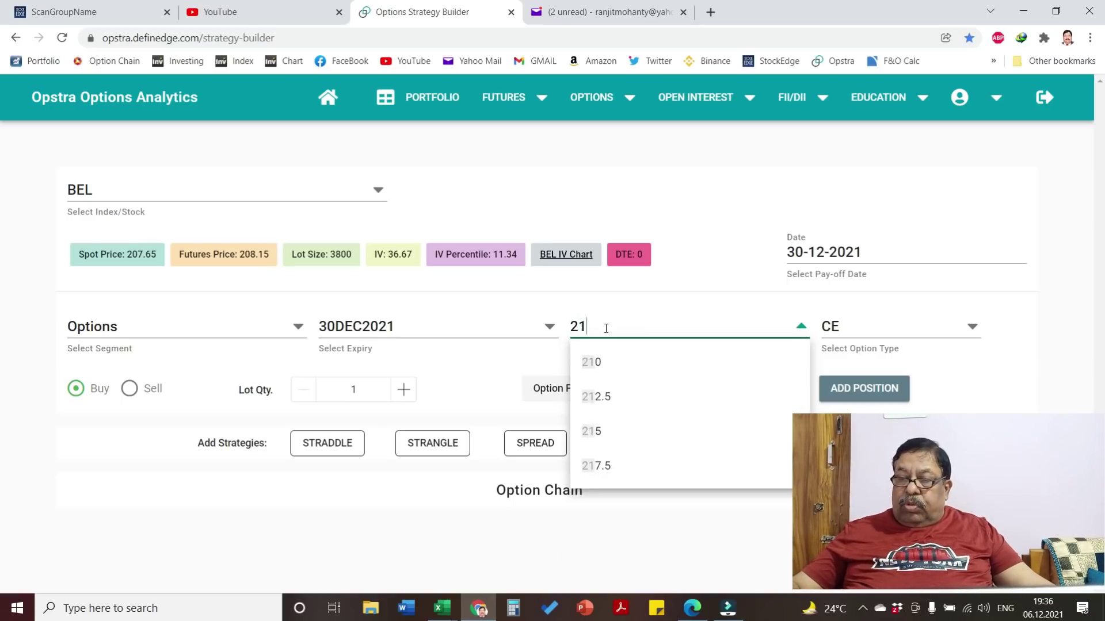
click(593, 362)
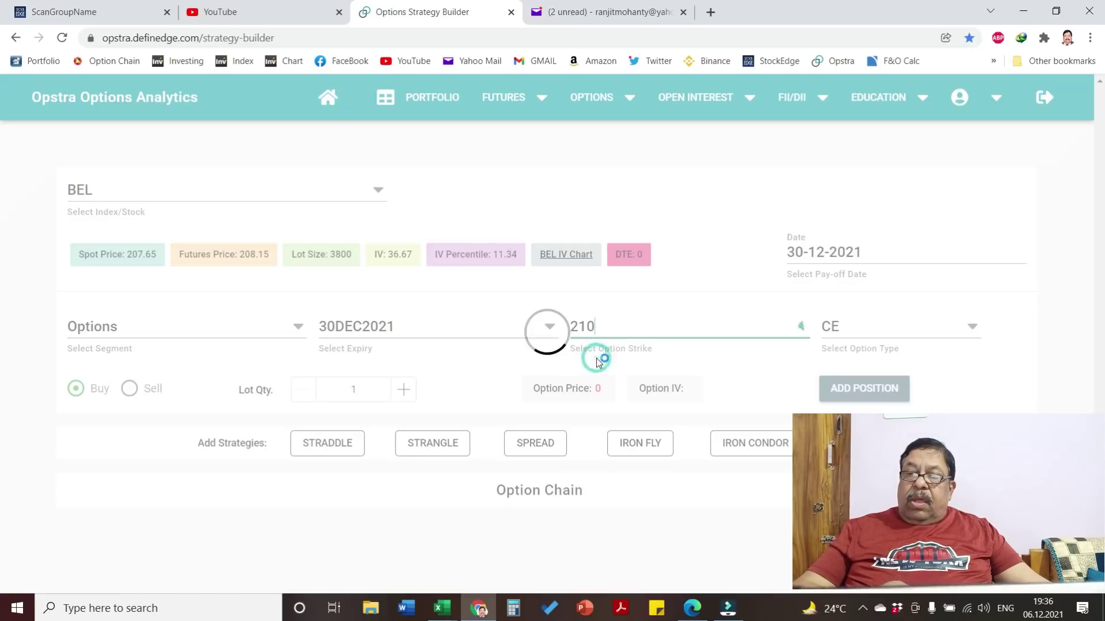
click(855, 321)
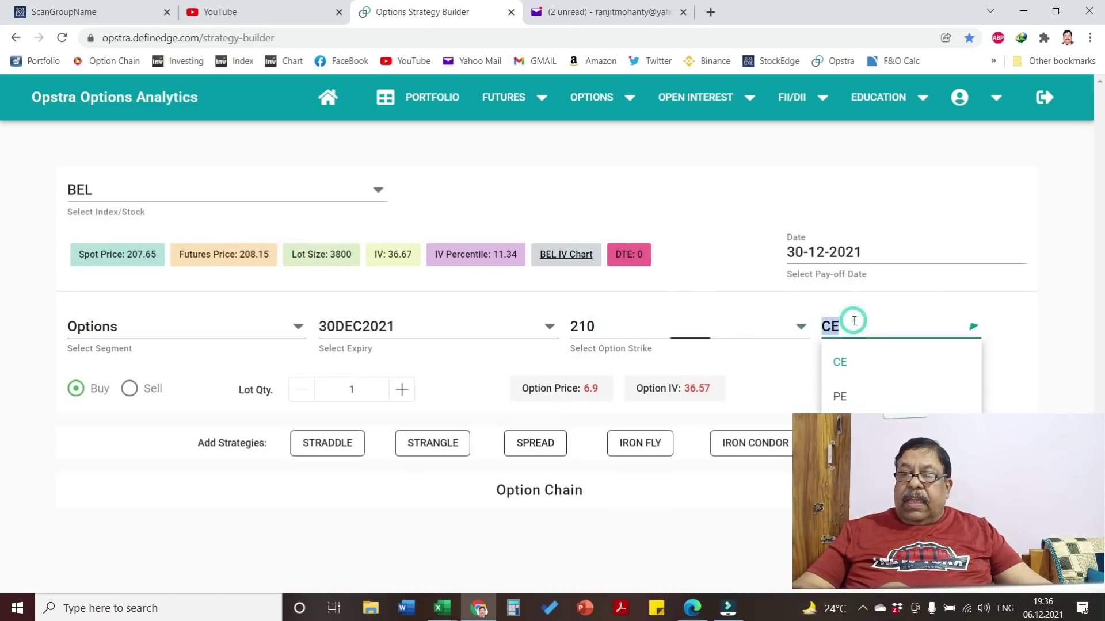
click(851, 393)
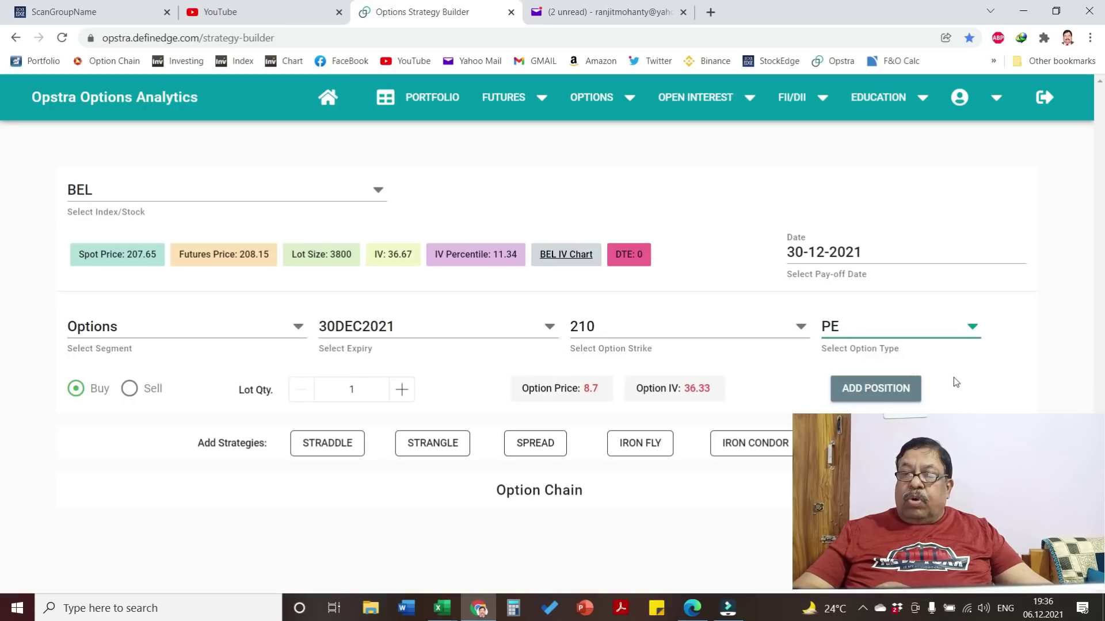
Add a one-lot Sell position of the 210 PE to the strategy
click(130, 389)
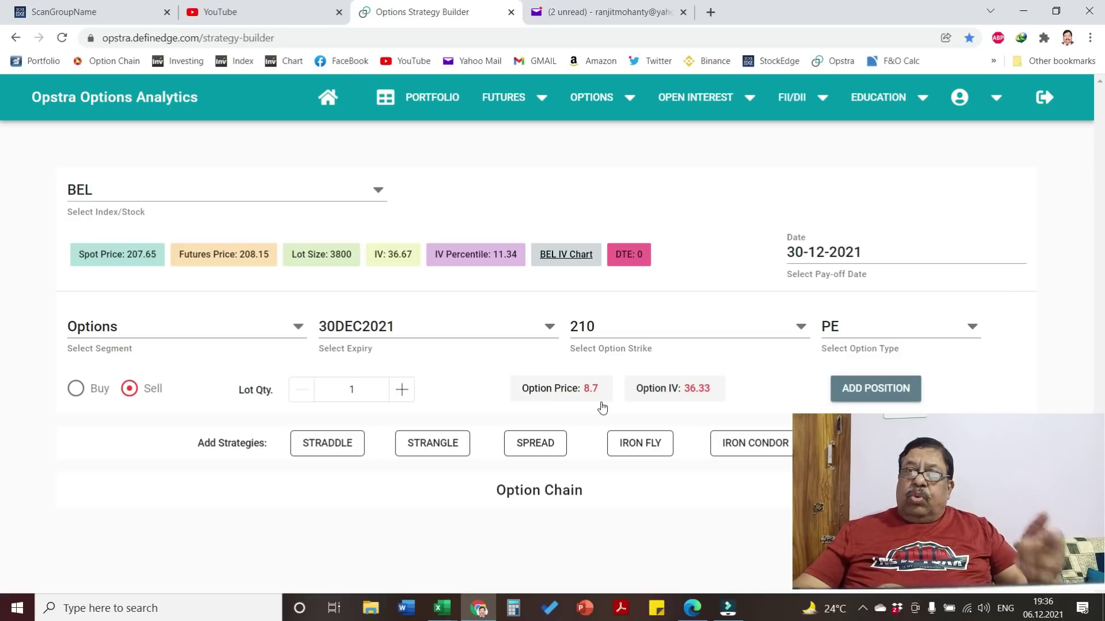
click(875, 397)
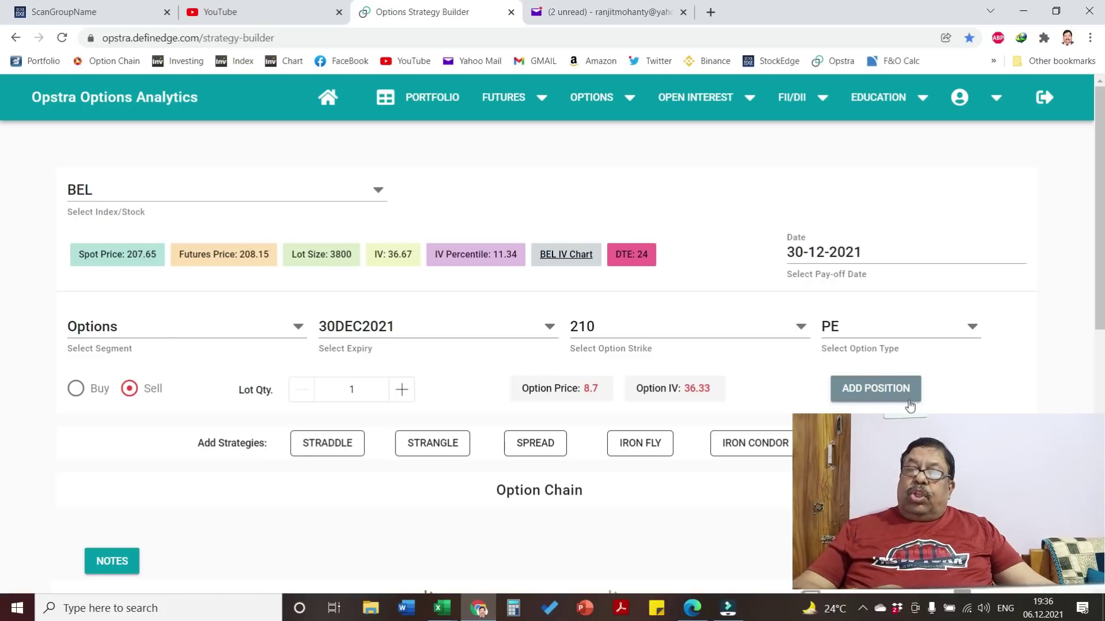
click(908, 400)
click(877, 392)
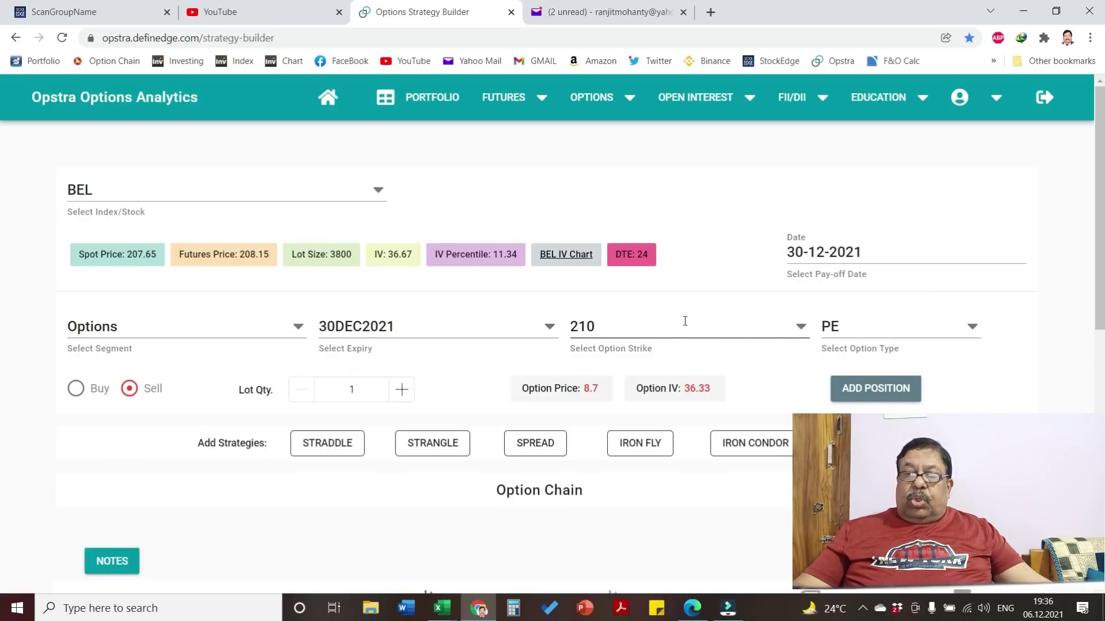
Add a one-lot Buy position of the 30DEC2021 200 PE as the second leg
click(683, 321)
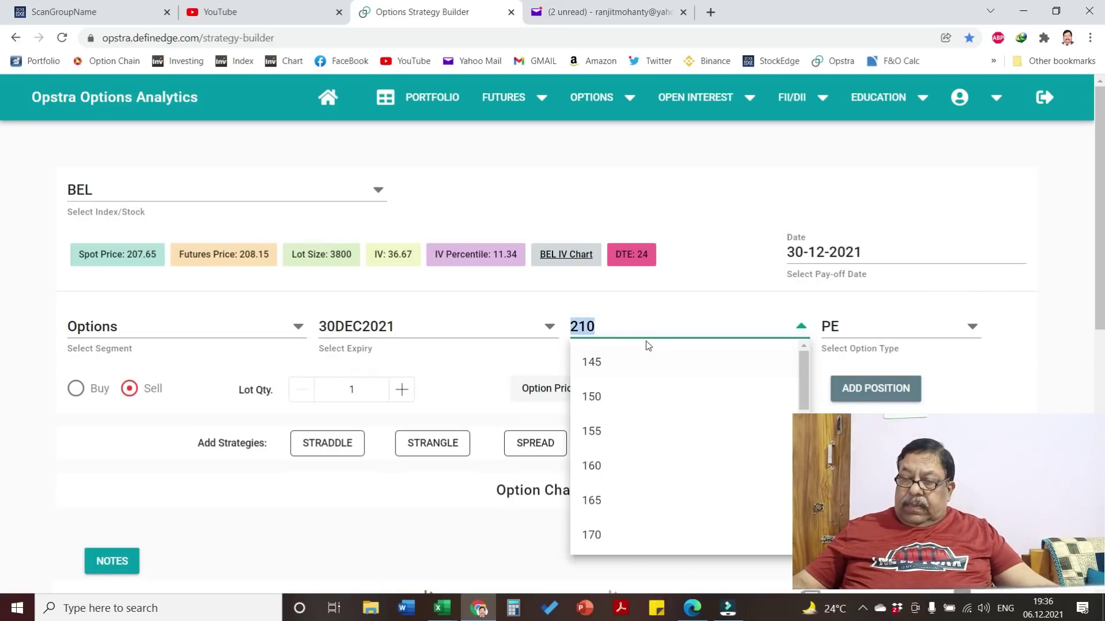
text(200)
click(593, 362)
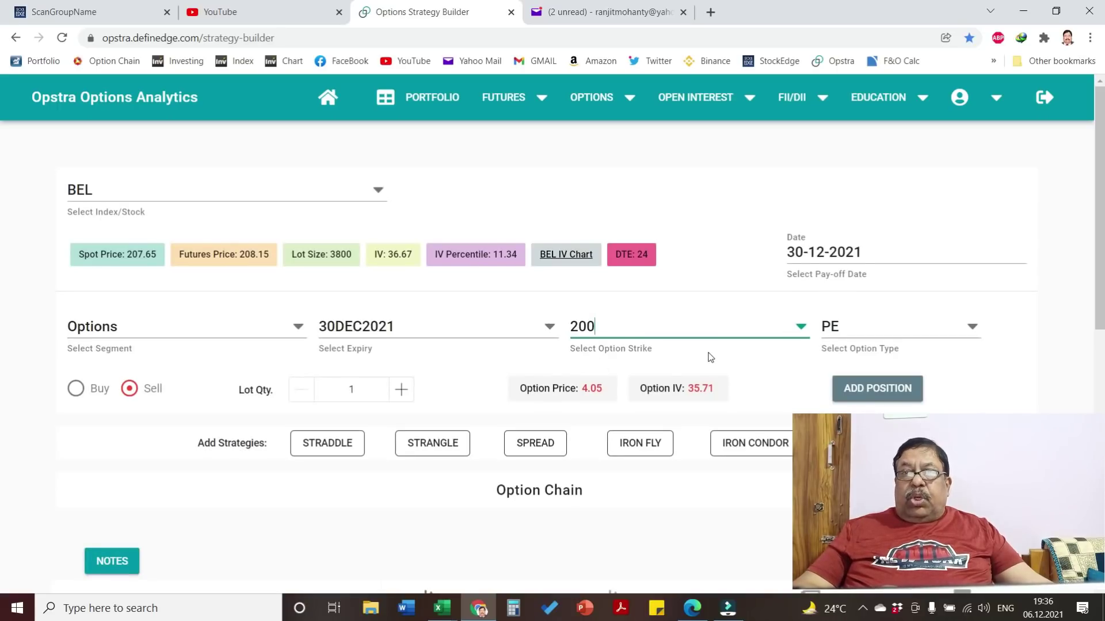
click(77, 390)
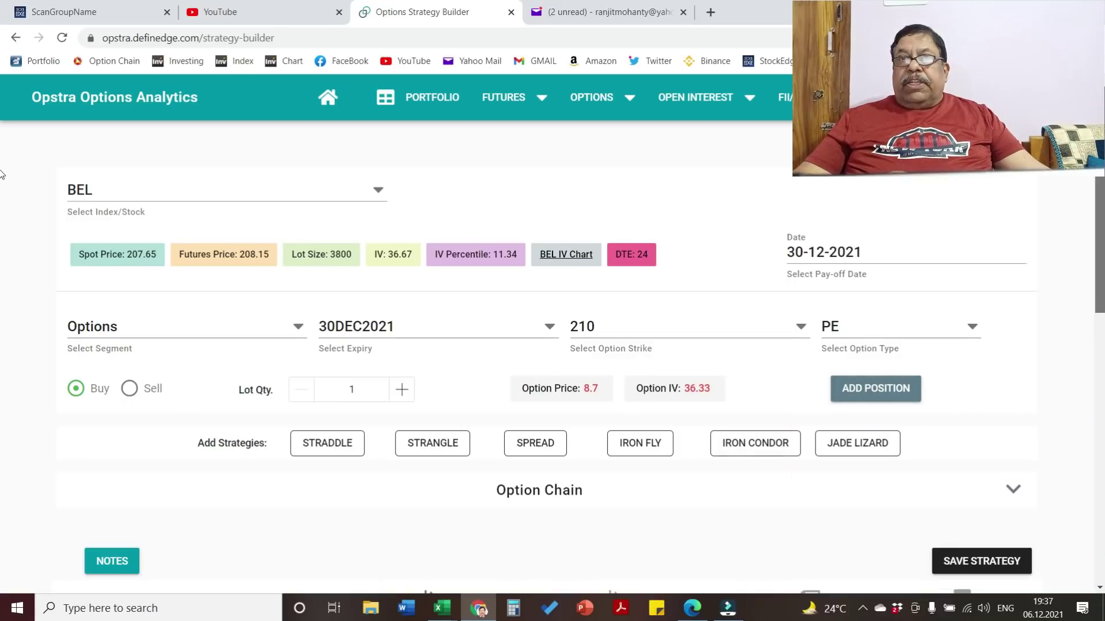
Examine the two-leg put spread's payoff chart, profit and loss limits, breakeven and estimated margin
scroll(1, 174, down, 5)
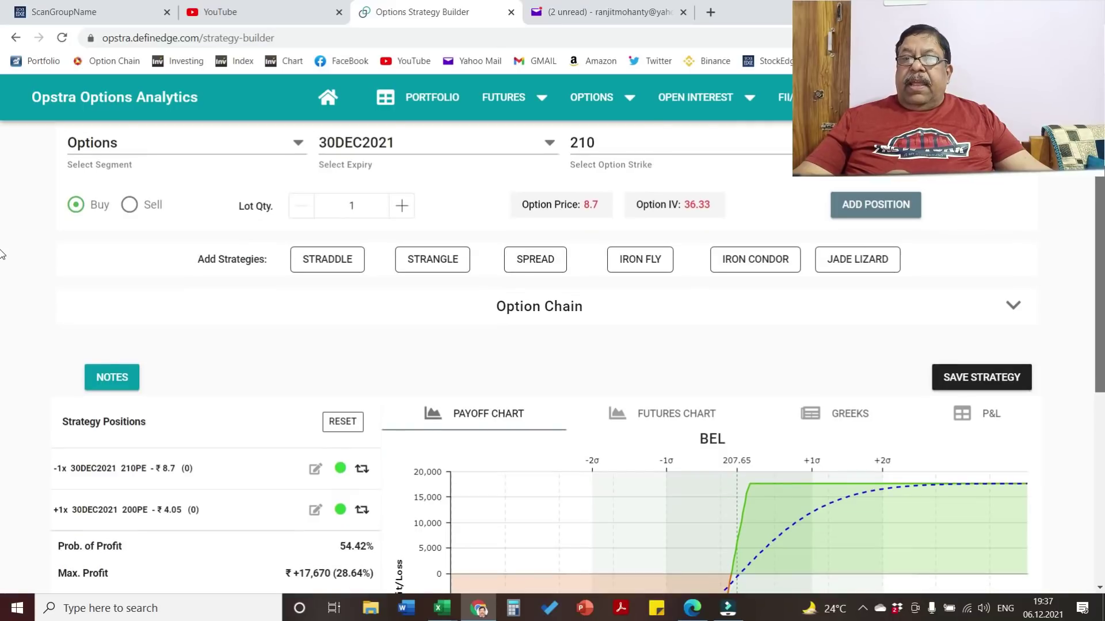
scroll(1, 322, down, 1)
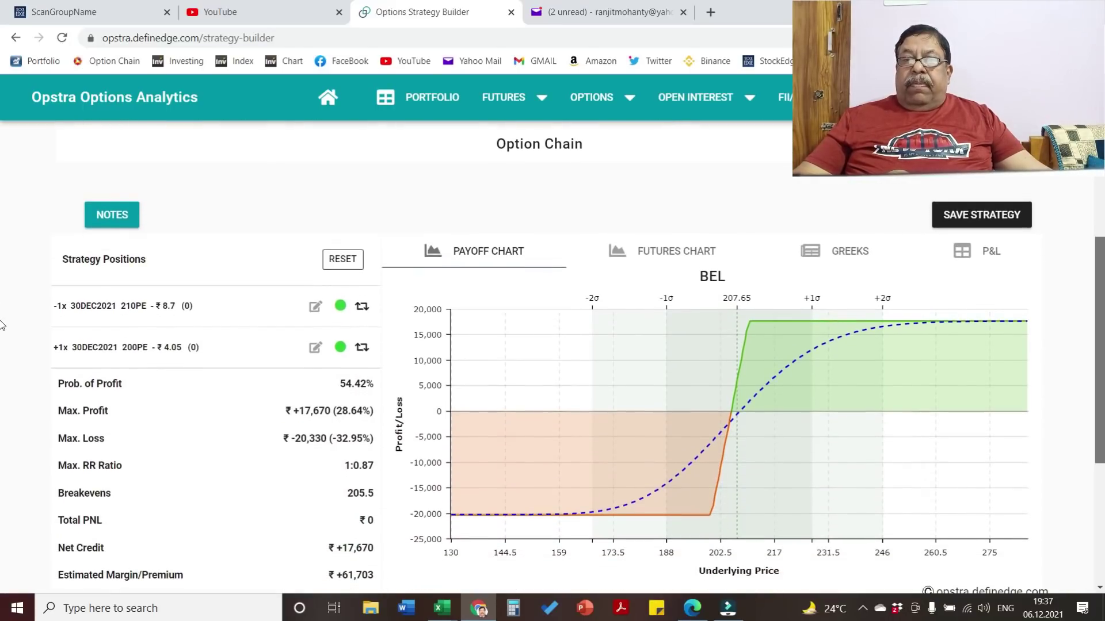
scroll(1, 343, down, 1)
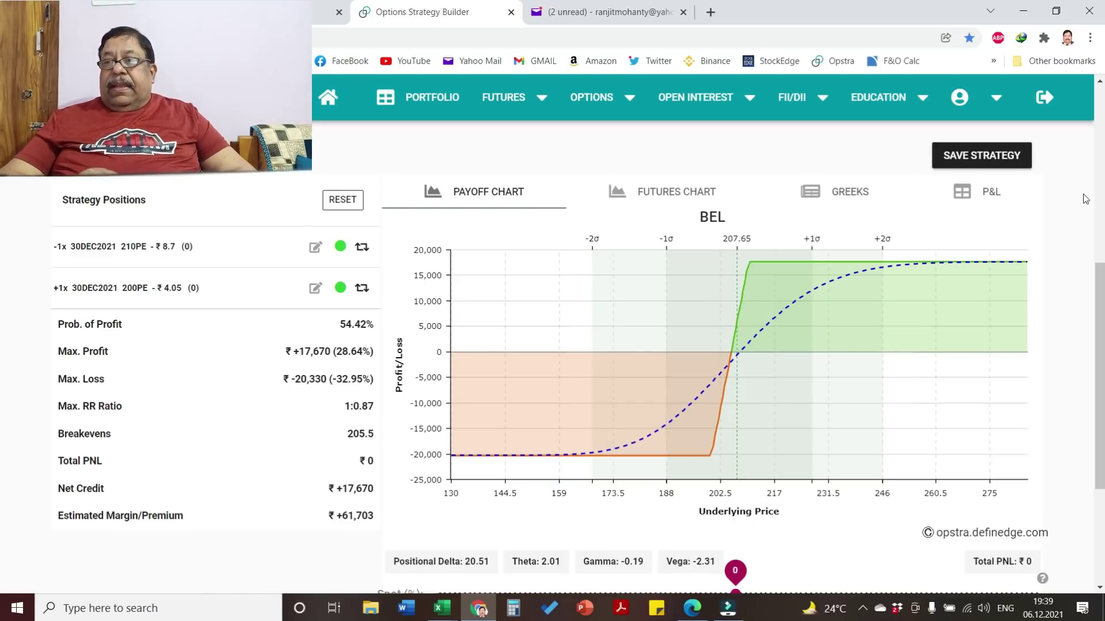
Add a one-lot Sell position of the 30DEC2021 230 CE and review the three-leg strategy's payoff chart
scroll(1095, 175, up, 4)
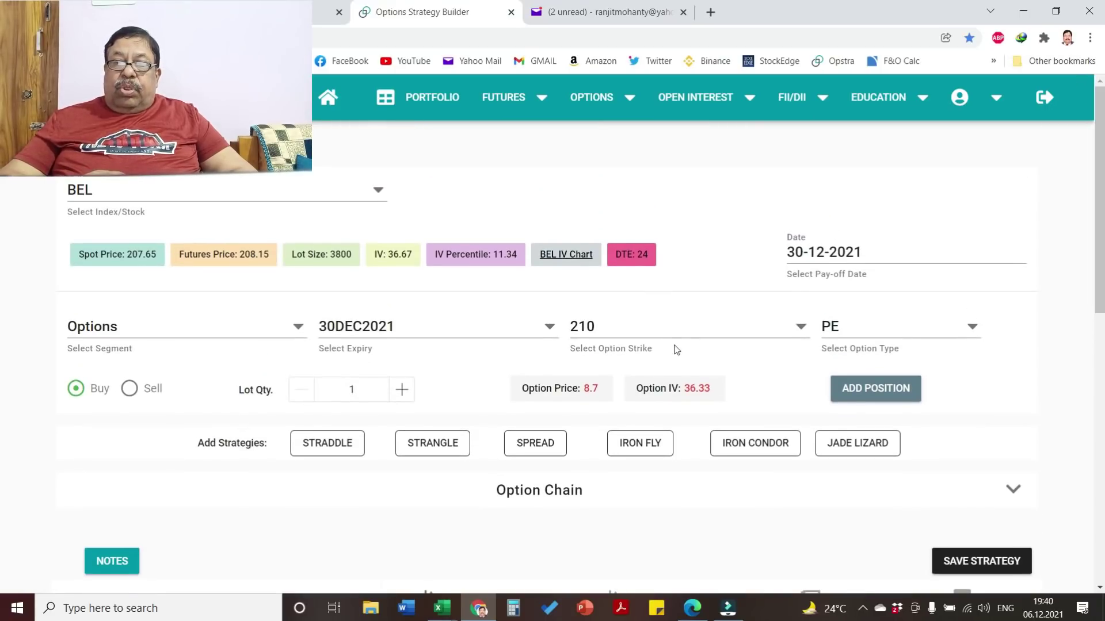
click(656, 329)
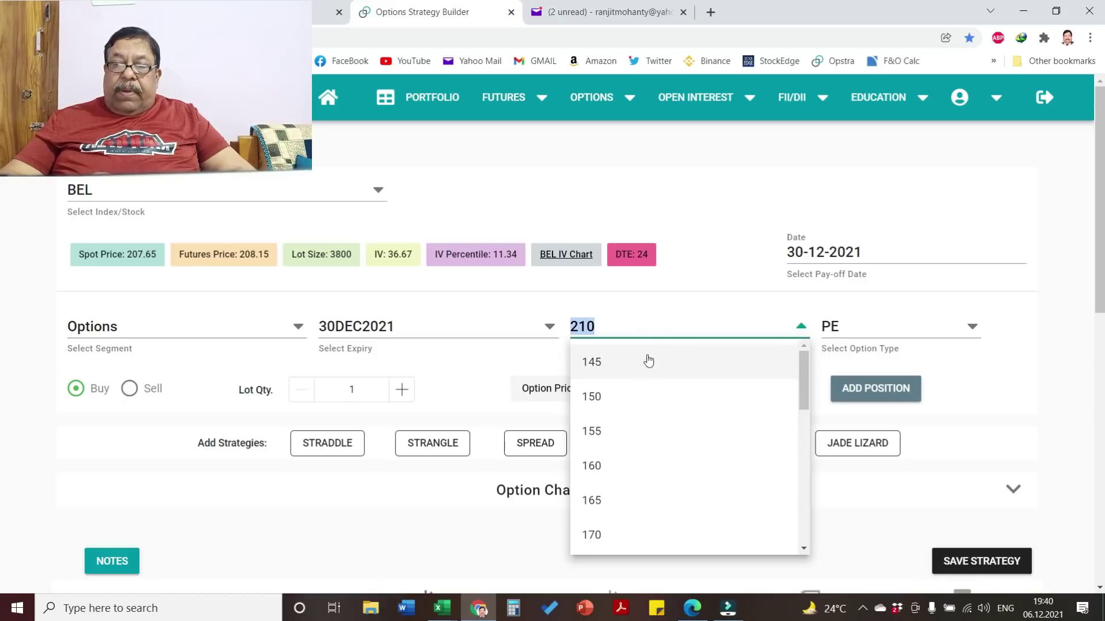
text(230)
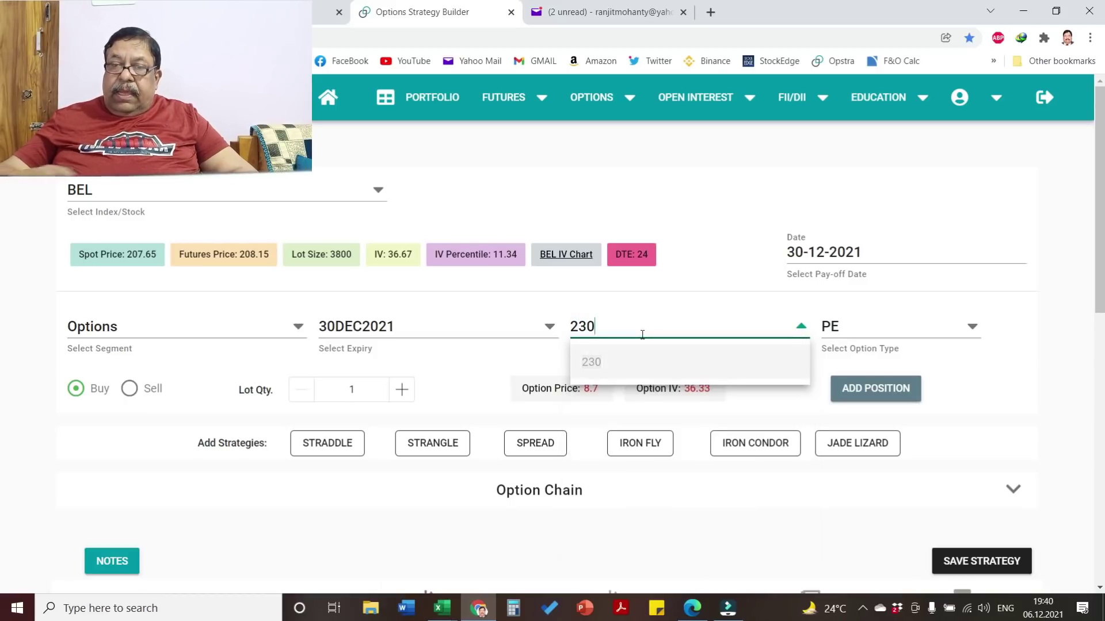
click(590, 363)
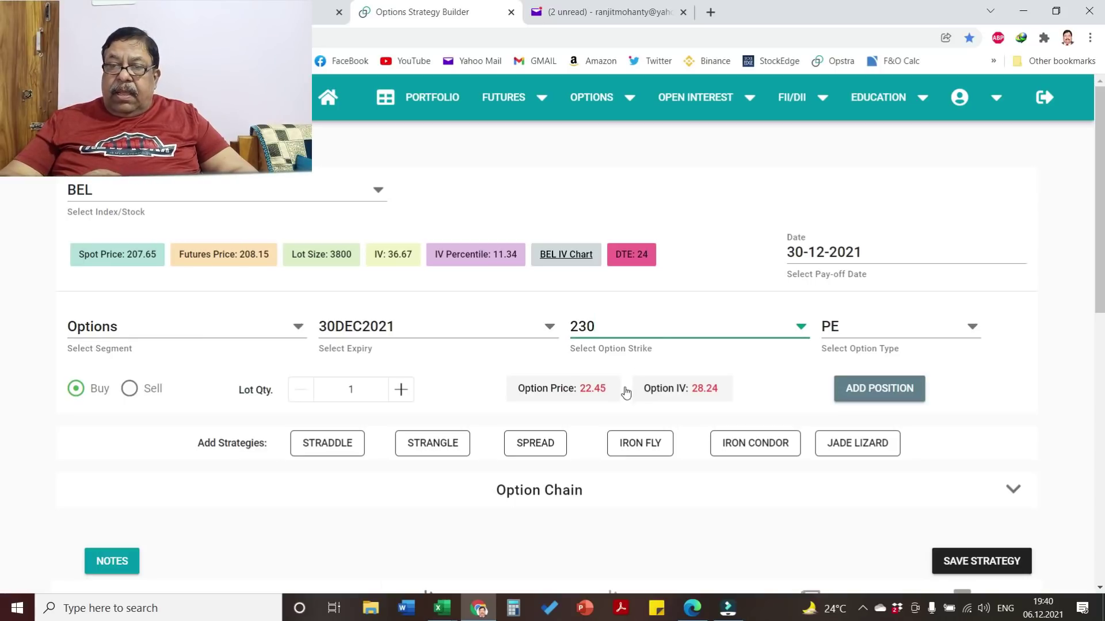
click(838, 334)
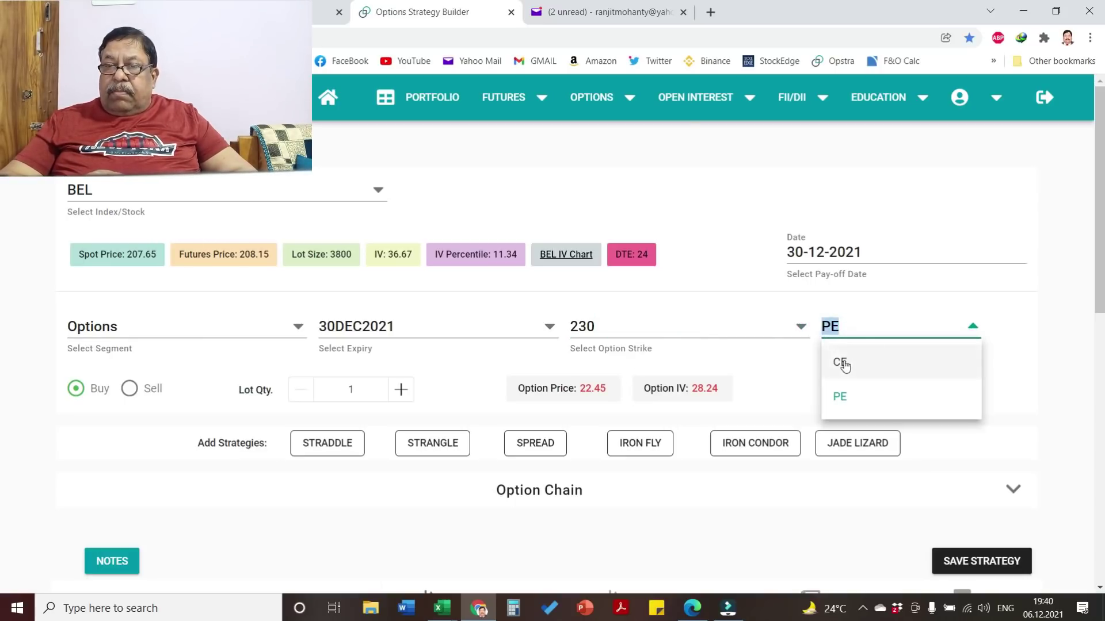
click(839, 362)
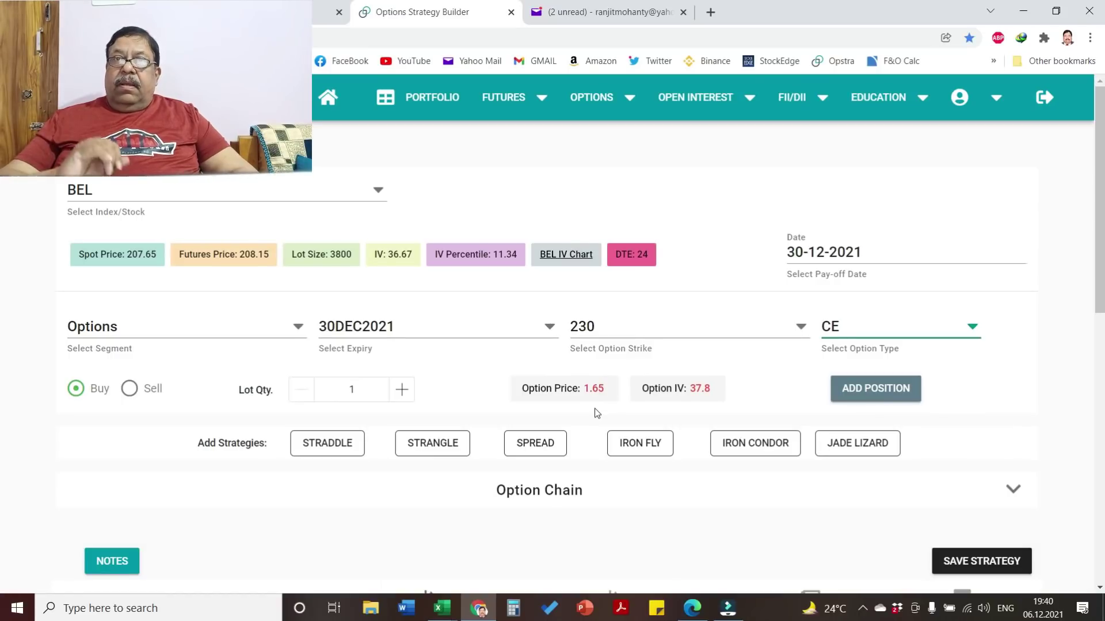
click(129, 390)
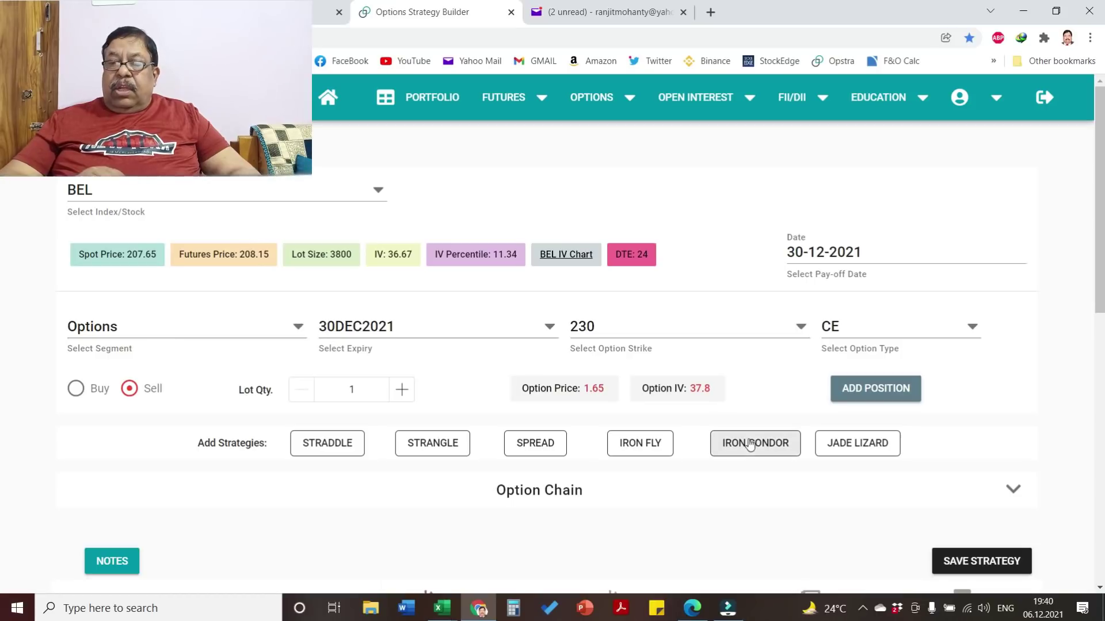
click(875, 389)
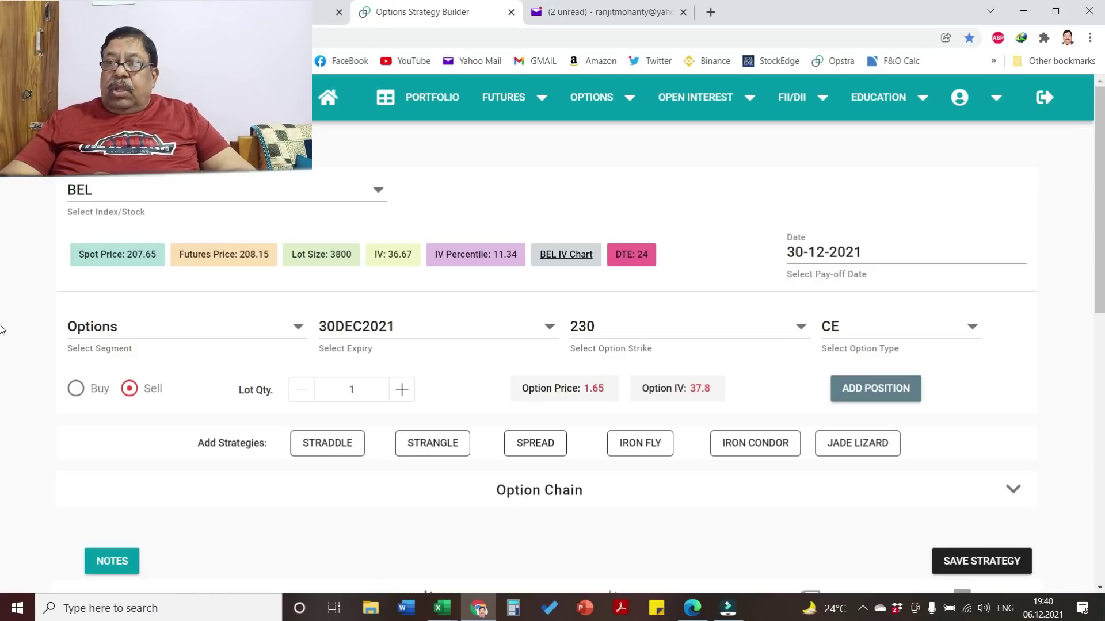
scroll(1099, 314, down, 8)
scroll(1094, 298, up, 1)
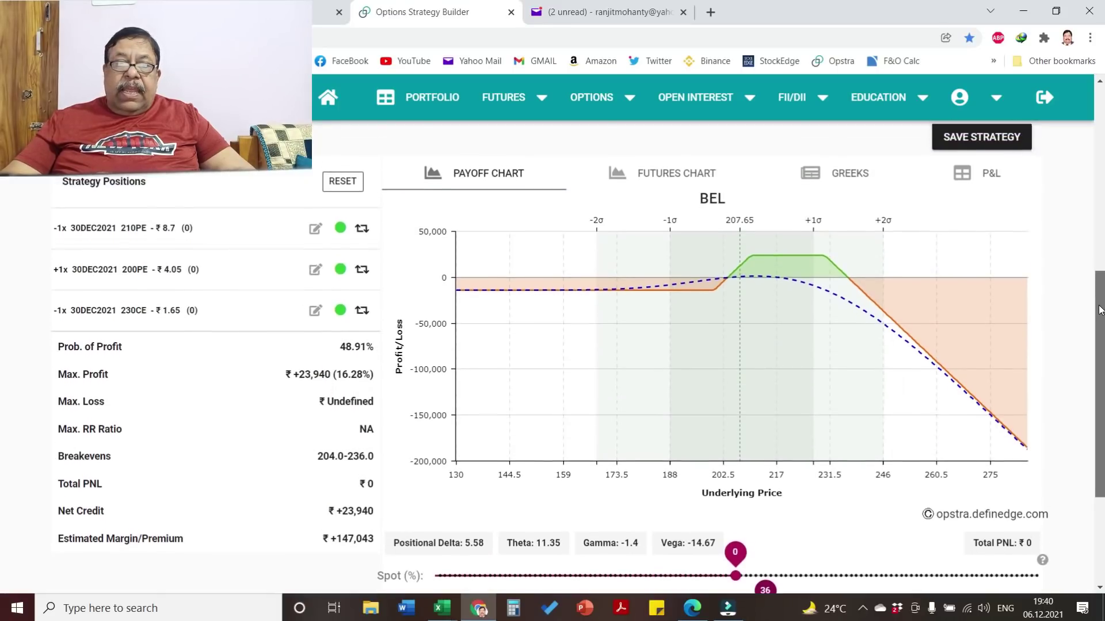